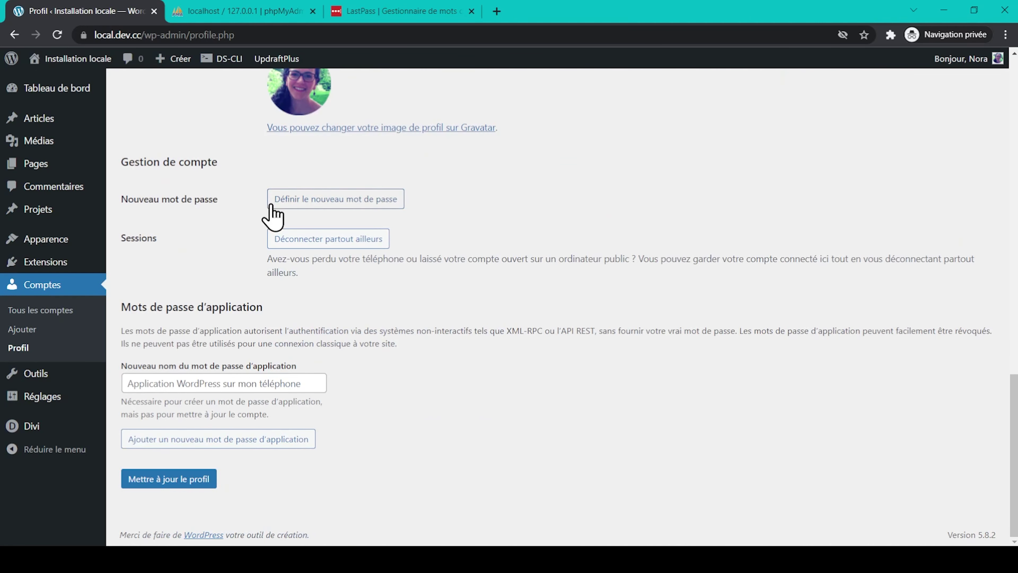
- Generate a new strong password for your own account, copy it, and update the profile
left_click(376, 201)
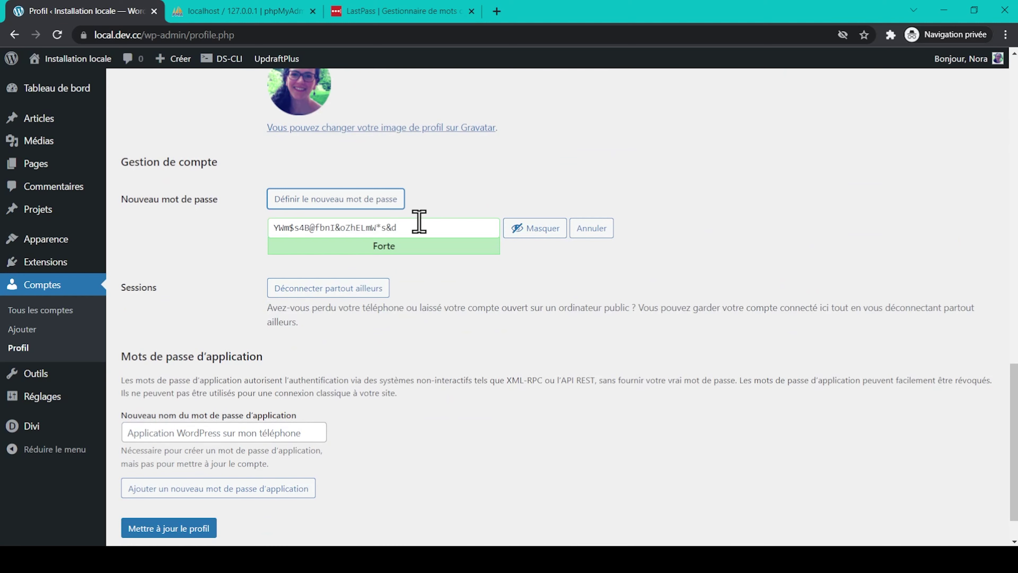
left_click_drag(416, 227, 278, 228)
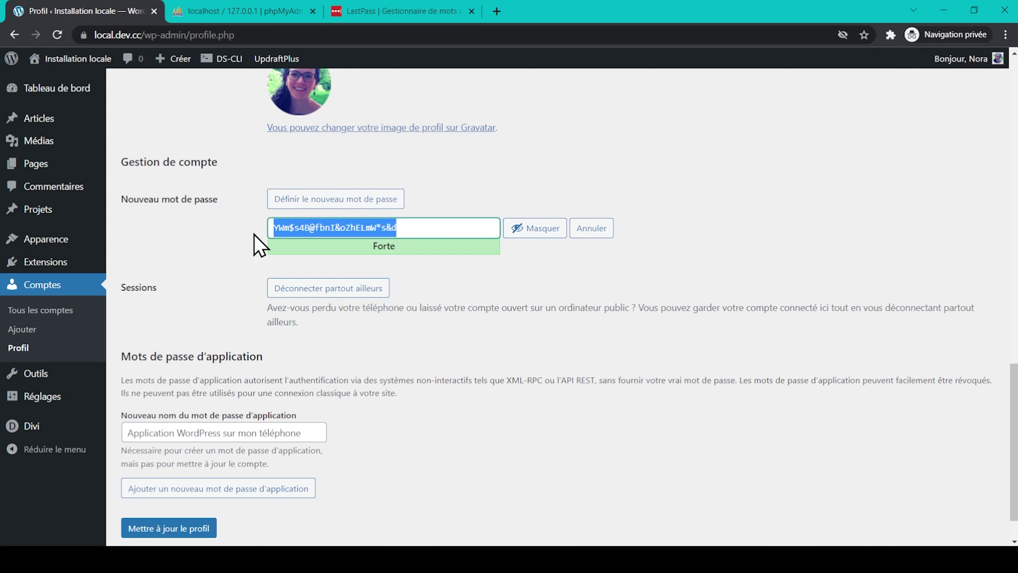
left_click(464, 305)
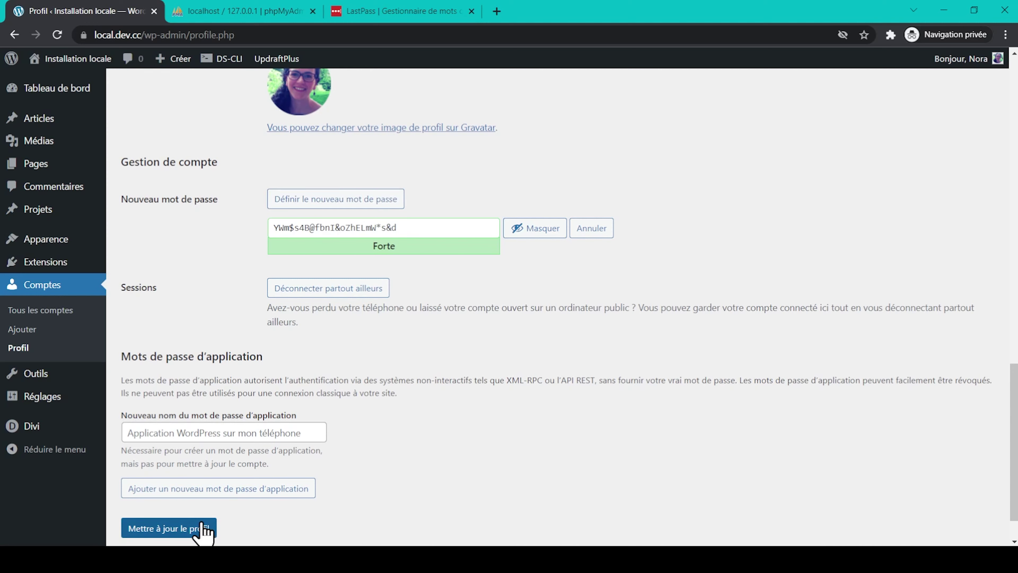
left_click(198, 528)
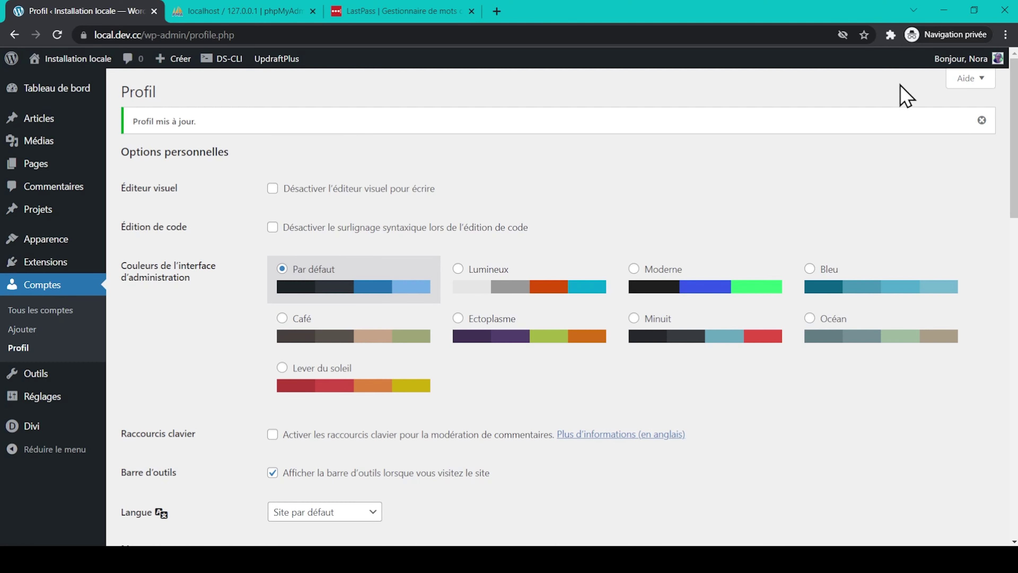
- Log out, then sign back in with your username and the pasted new password
mouse_move(978, 58)
left_click(925, 131)
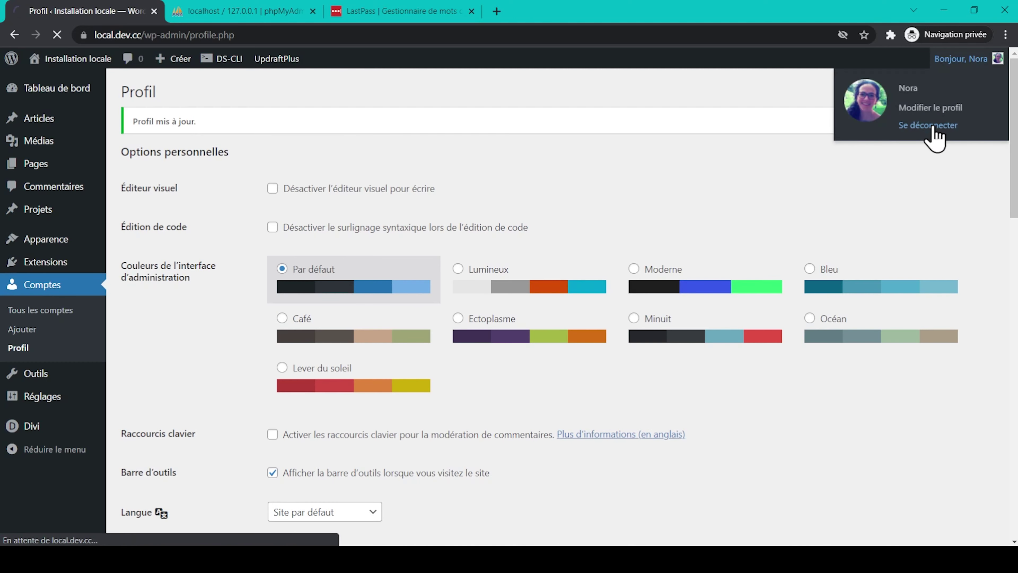
type("Nora")
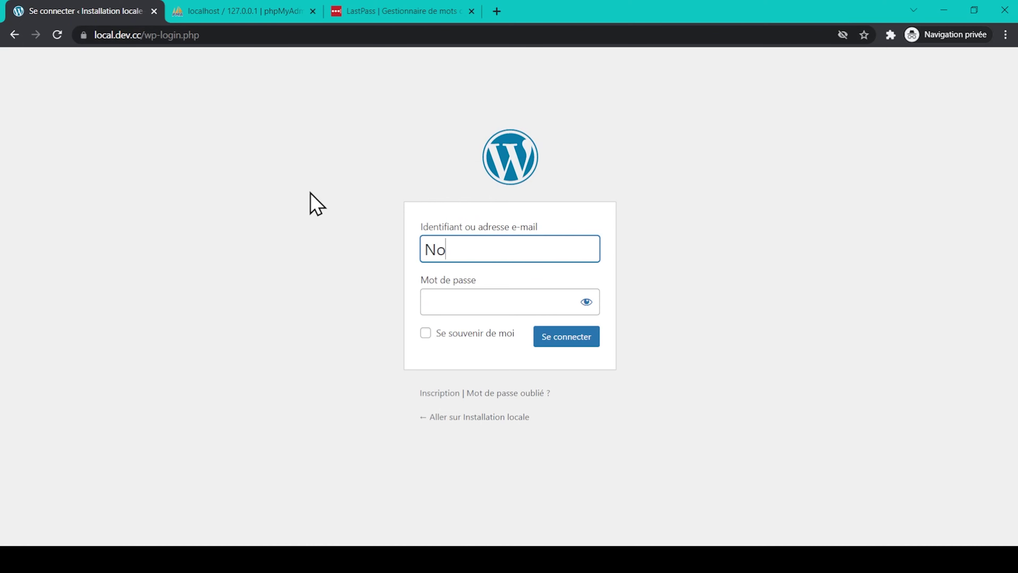
left_click(486, 313)
key("ctrl+v")
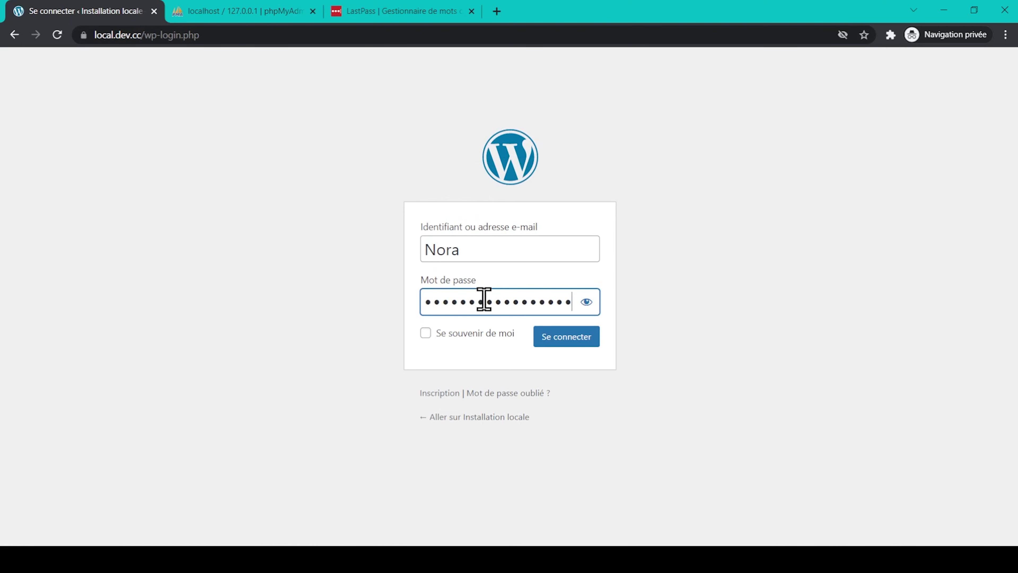
left_click(587, 302)
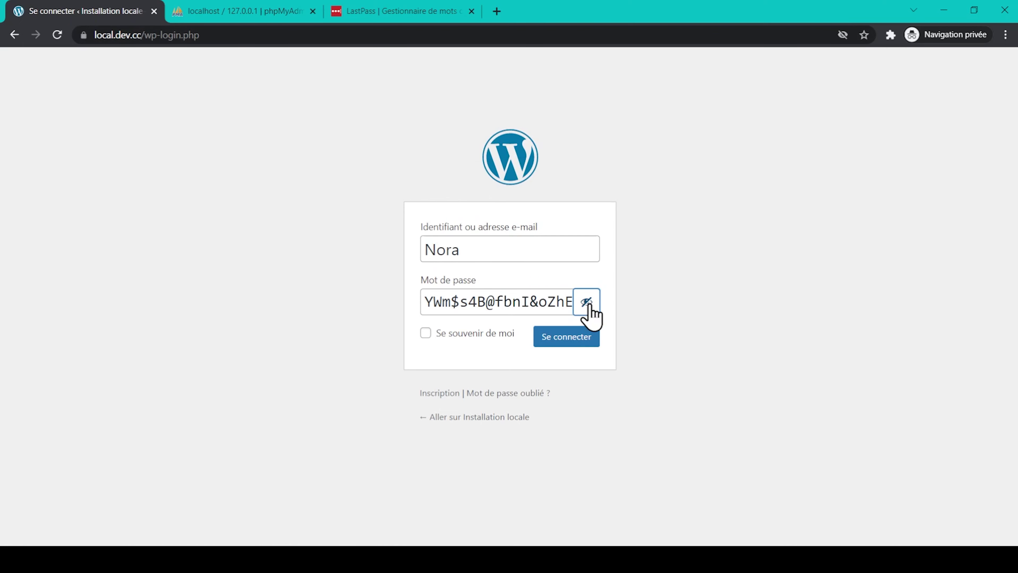
left_click(581, 339)
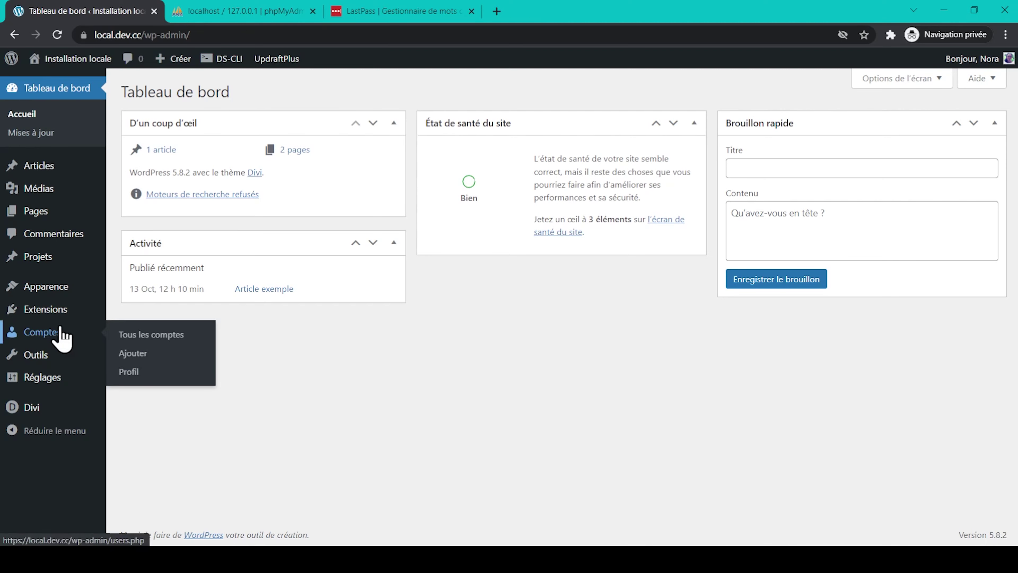
- Edit Utilisateur_1 from the Comptes list, generate a new strong password, and update the account
left_click(68, 329)
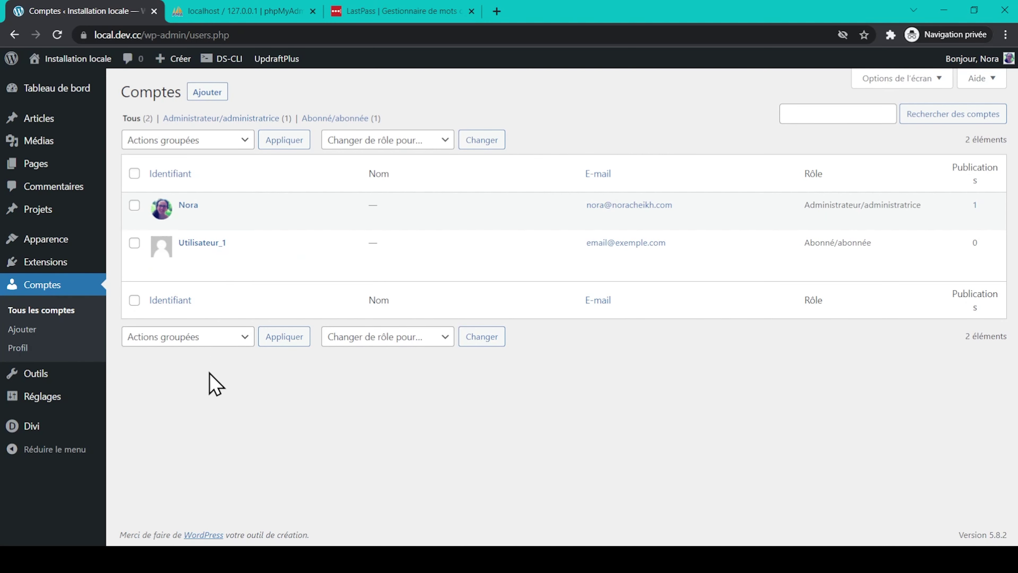
mouse_move(227, 259)
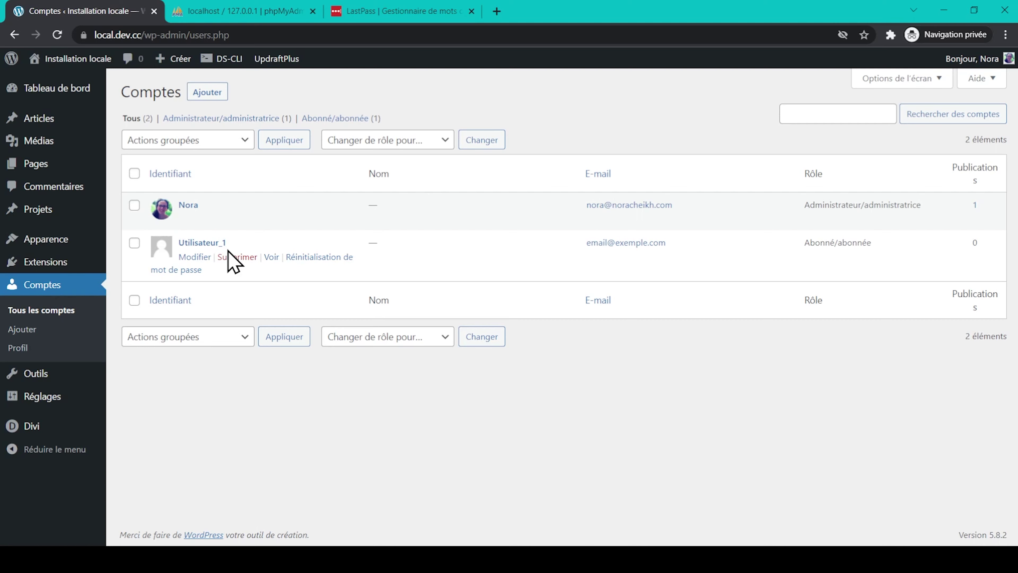
left_click(193, 257)
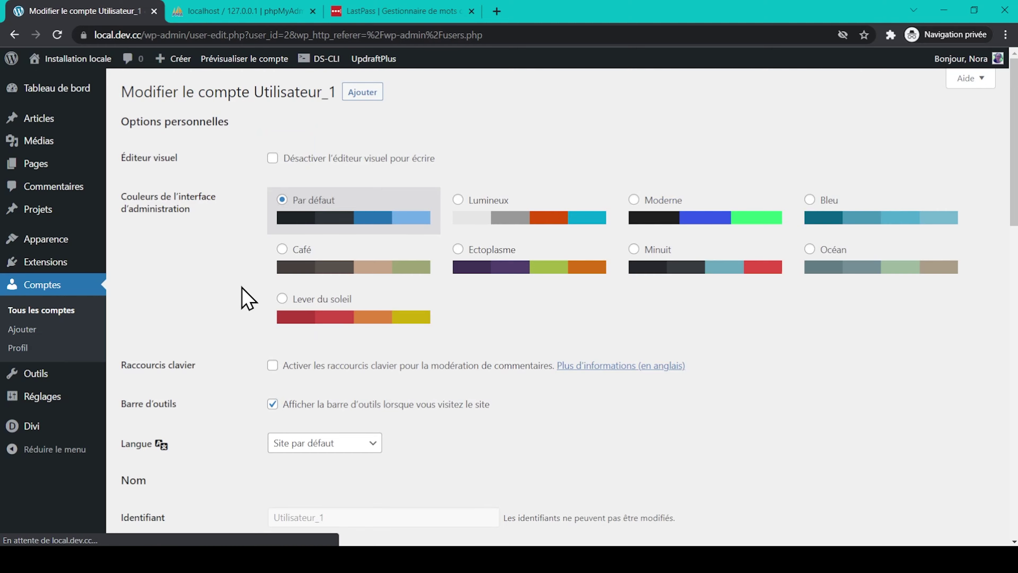
scroll(242, 286, "down", 18)
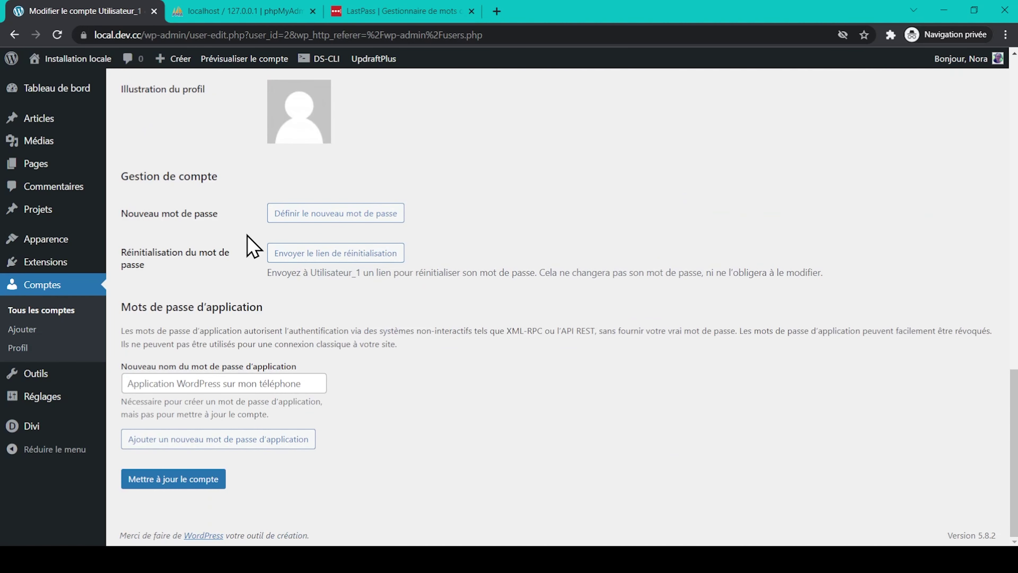
left_click(336, 213)
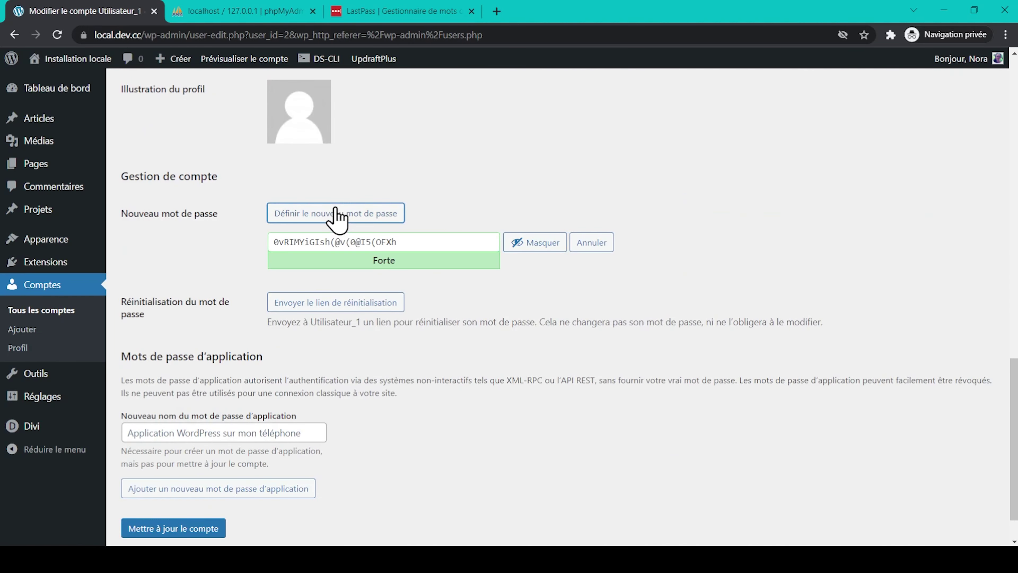
scroll(241, 287, "down", 2)
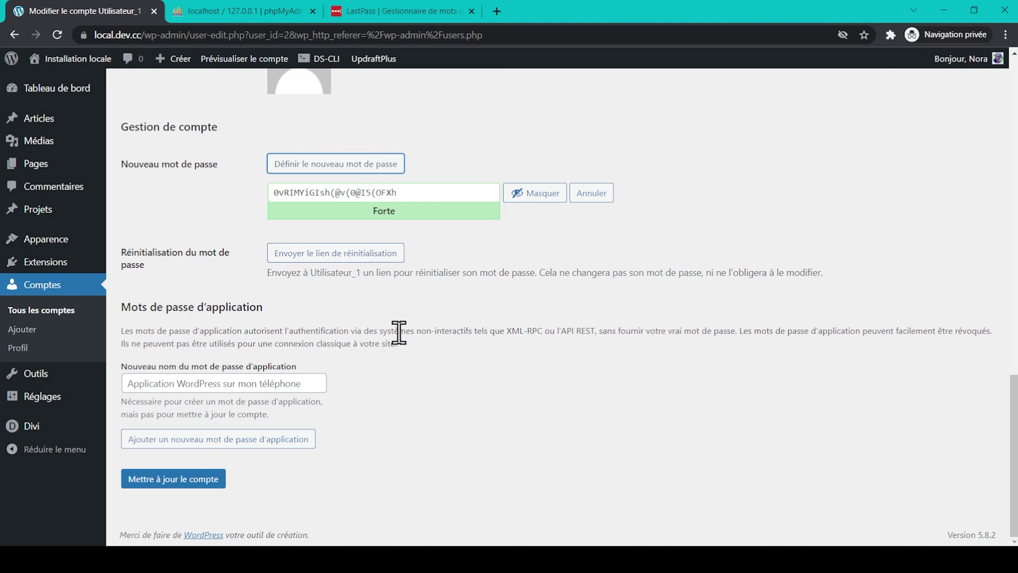
left_click(180, 479)
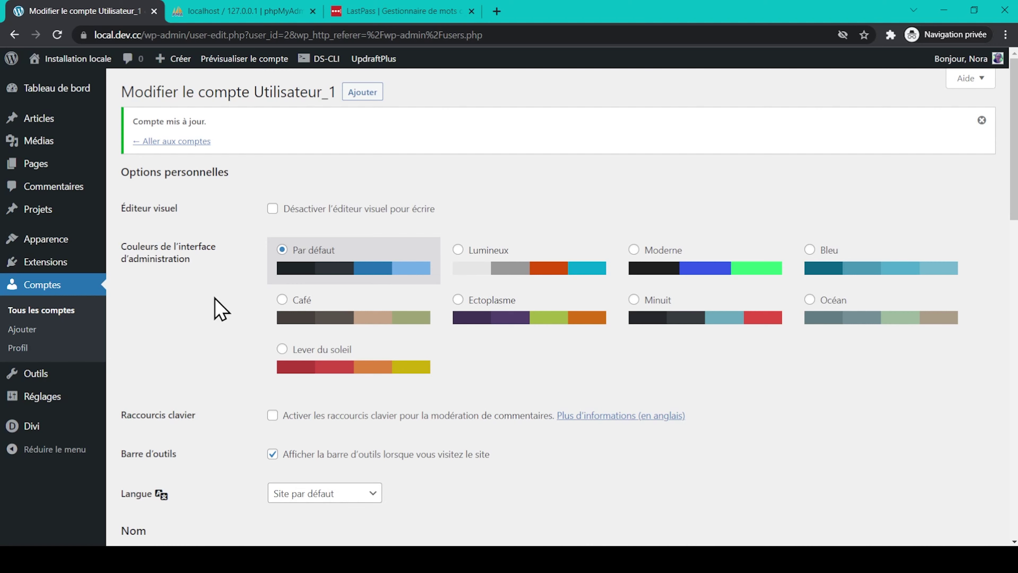
- In phpMyAdmin, open the wp_users table and edit row 1, the administrator
left_click(239, 11)
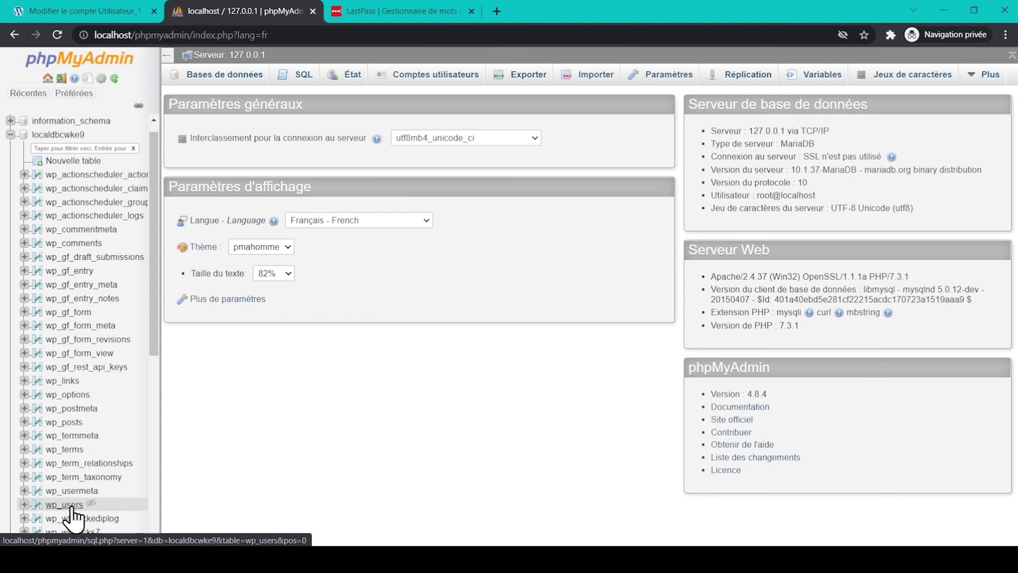
left_click(72, 507)
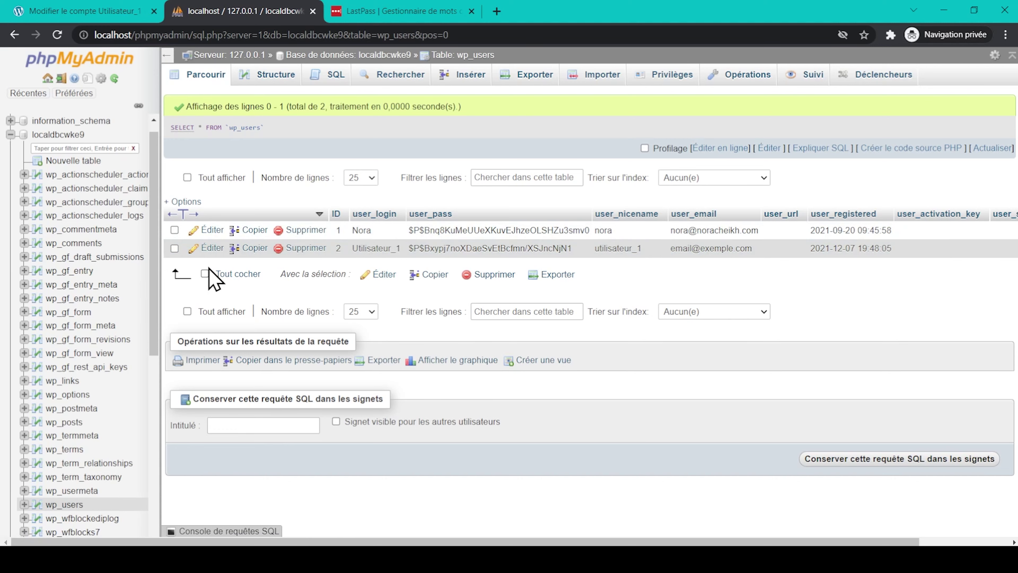
left_click(206, 230)
- Replace the user_pass hash with a new plain password, apply the MD5 function, and execute
left_click(506, 173)
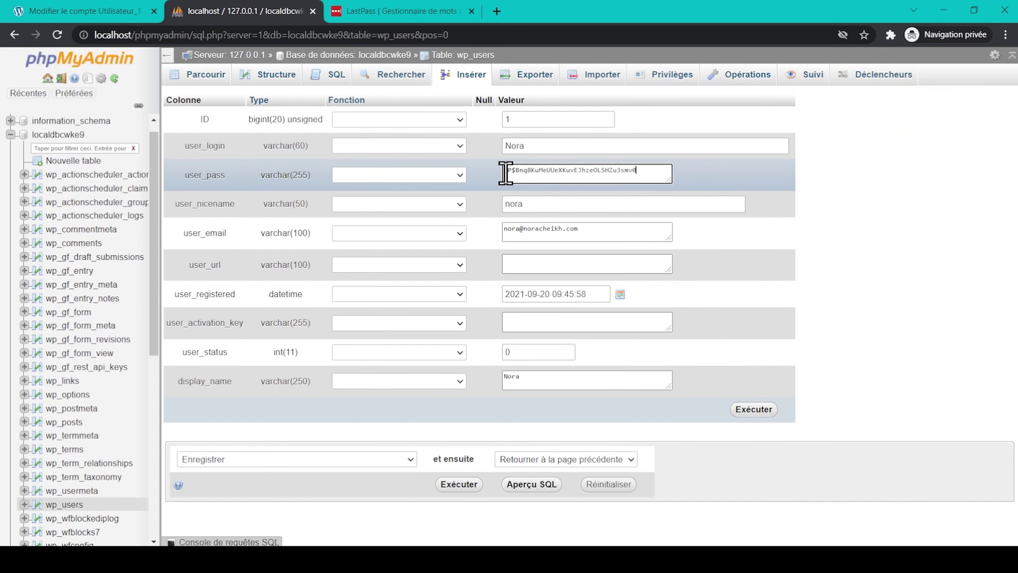
left_click_drag(506, 173, 655, 173)
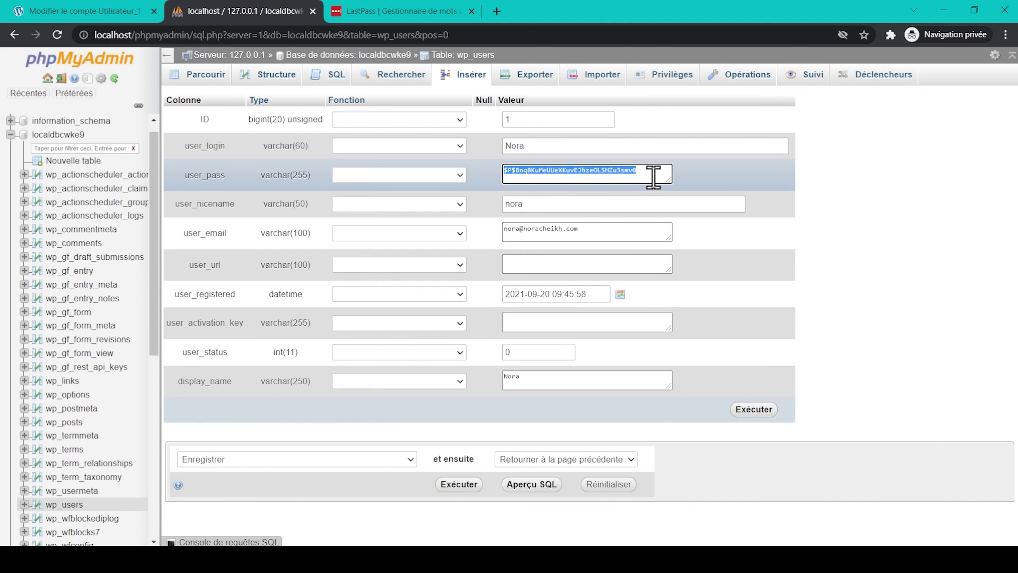
type("motdepa")
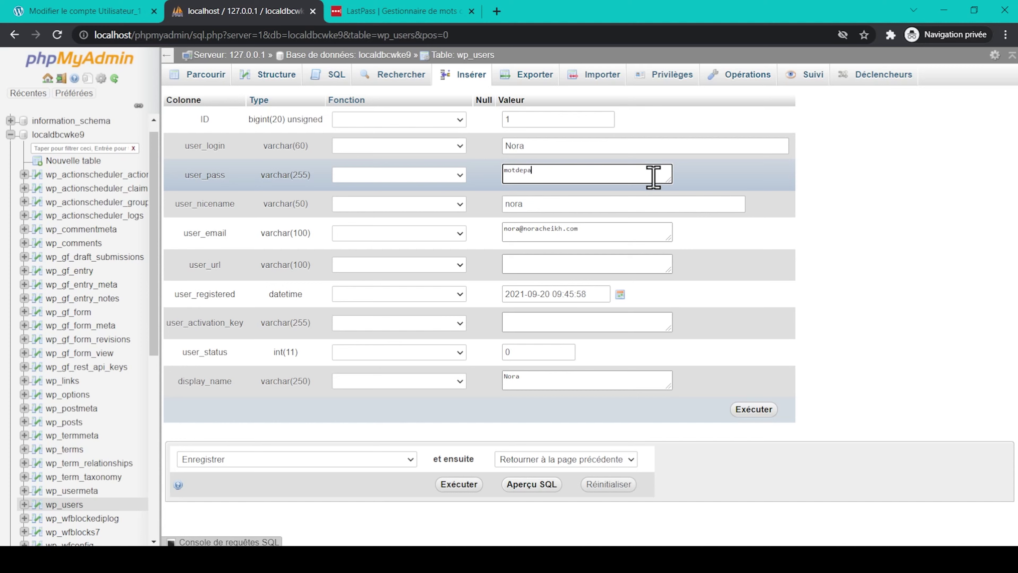
type("sse")
left_click(488, 181)
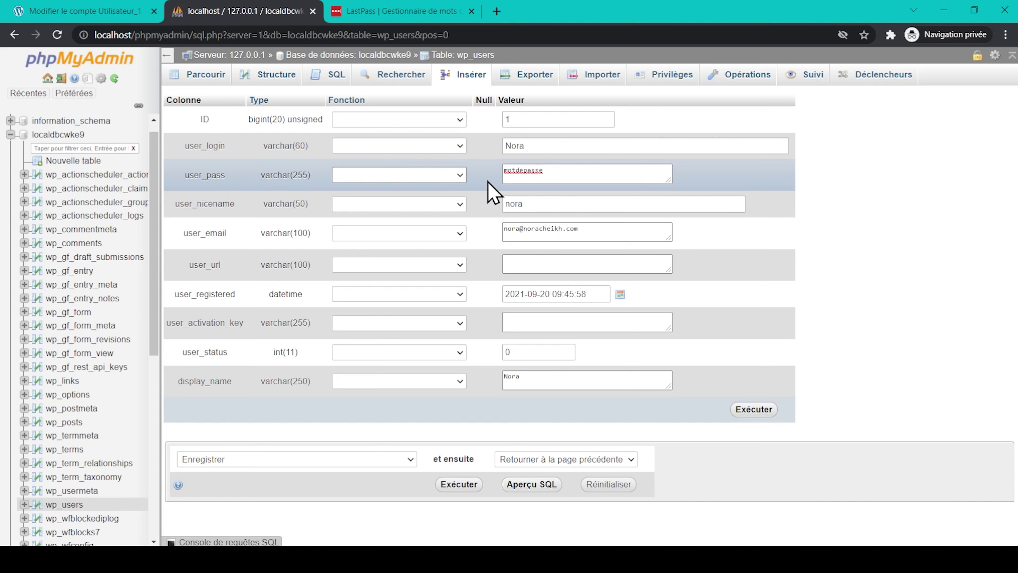
left_click(460, 176)
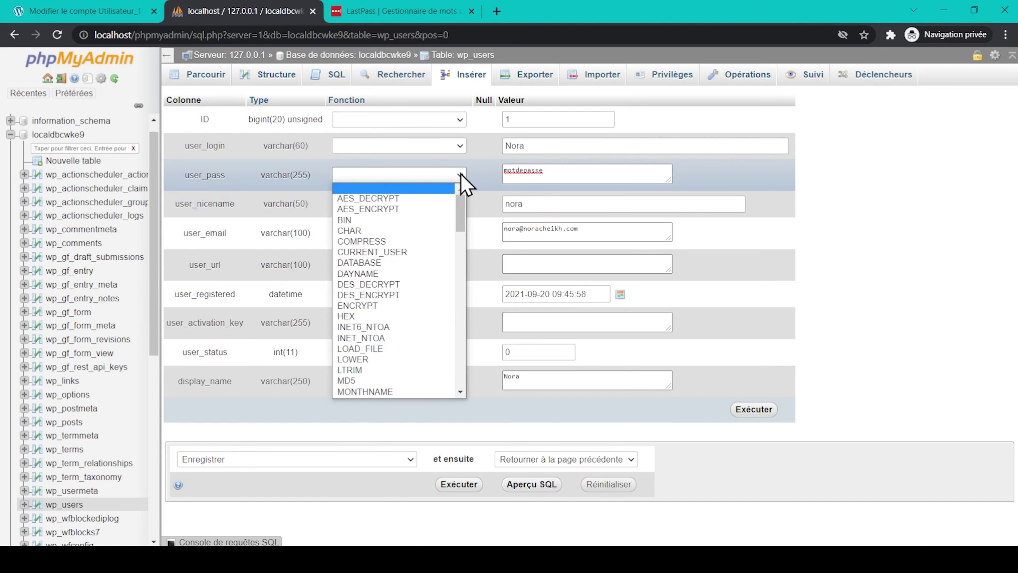
left_click(395, 382)
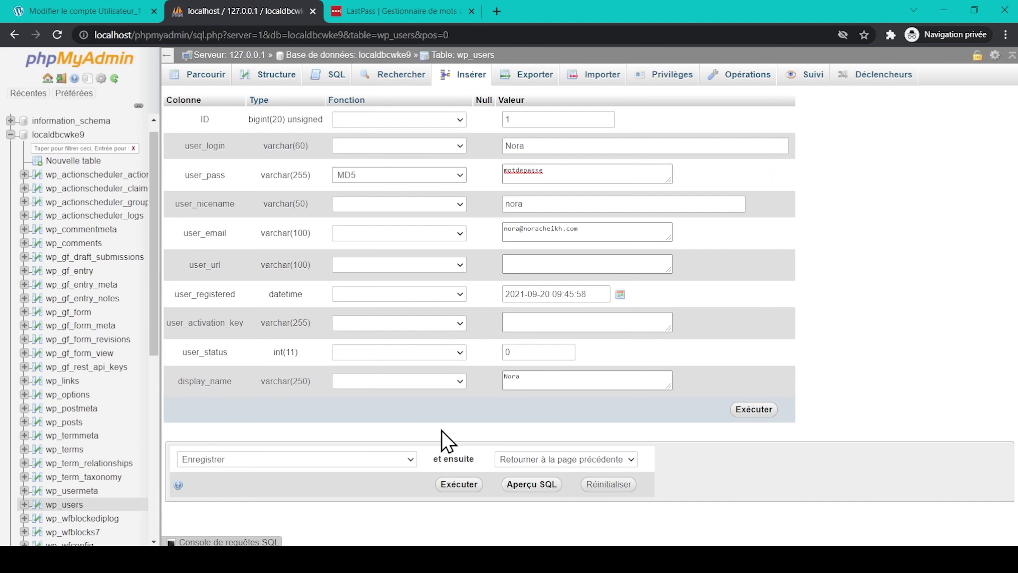
left_click(459, 486)
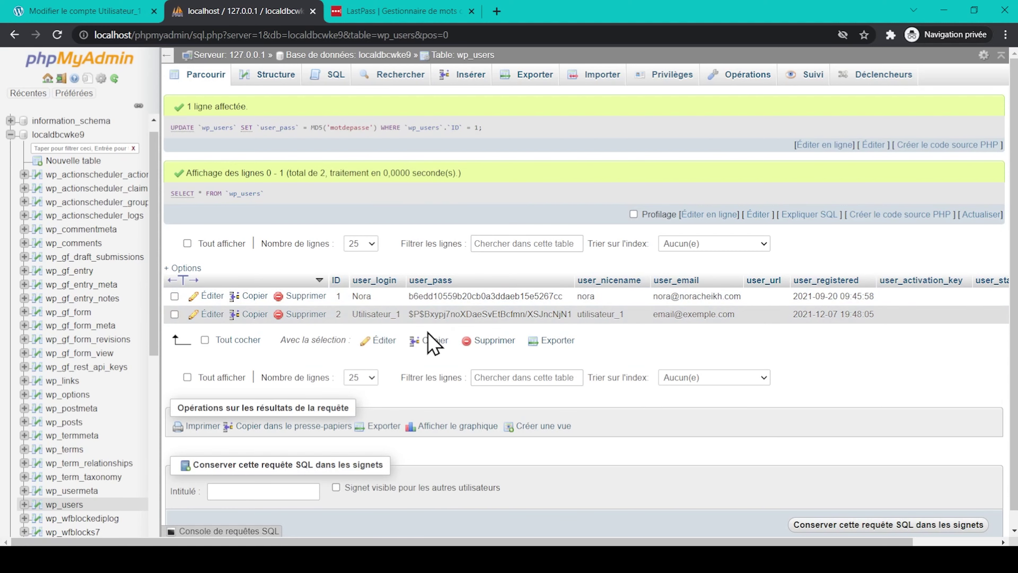
- Sign back into WordPress with the reset admin password, view the dashboard, then switch to LastPass
left_click(96, 11)
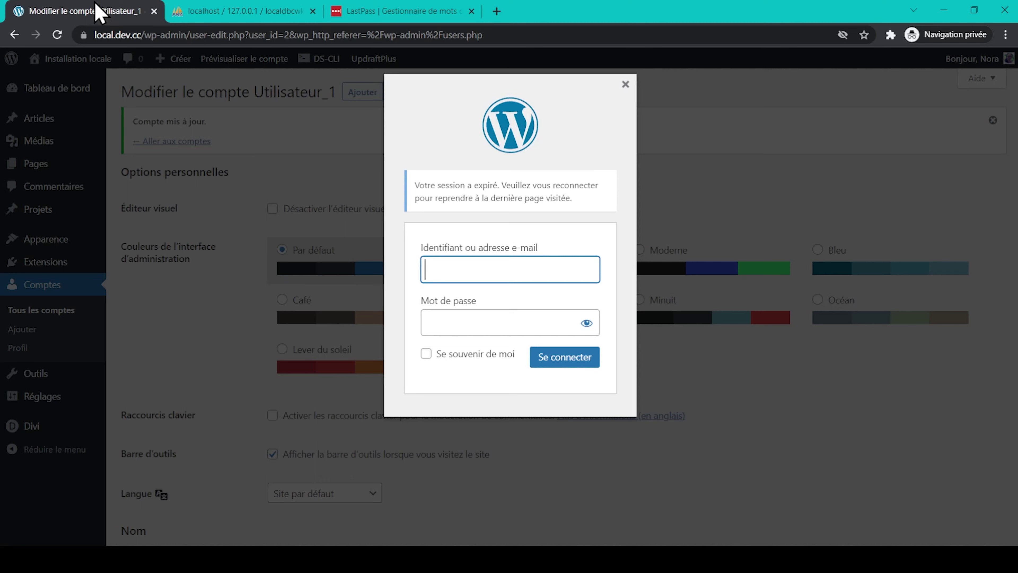
type("Nora")
left_click(532, 312)
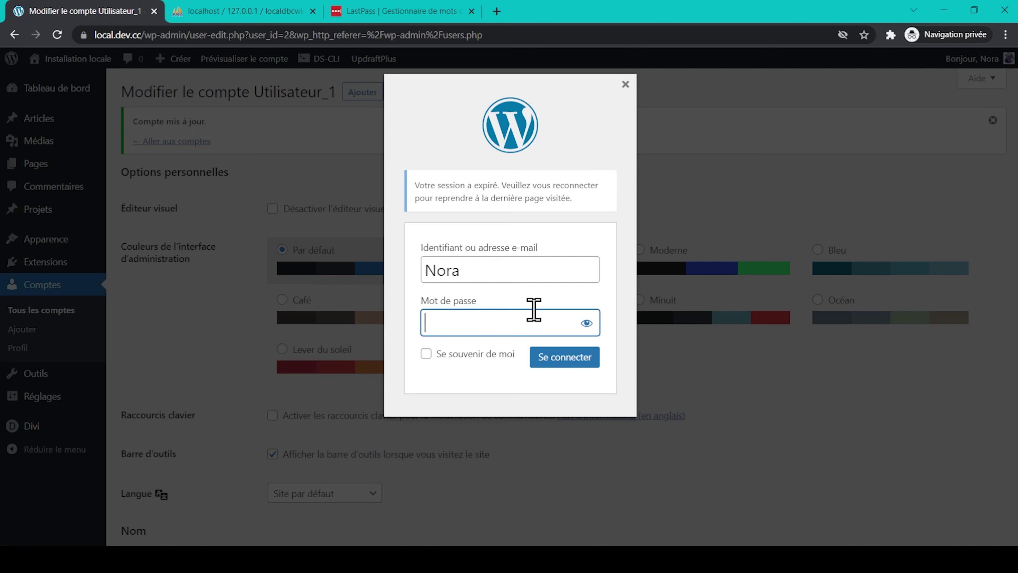
type("••••••••••")
left_click(586, 323)
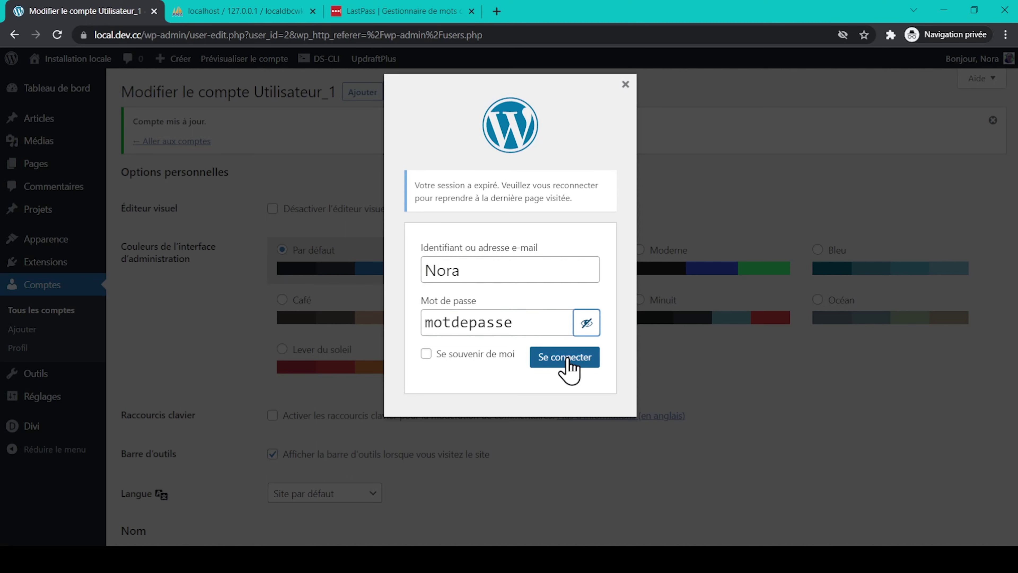
left_click(567, 358)
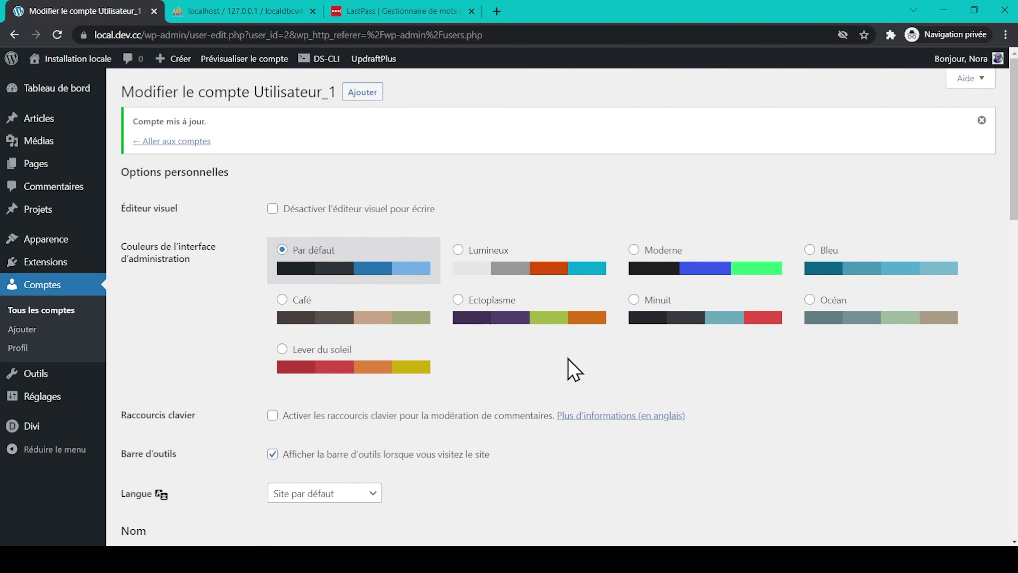
left_click(68, 95)
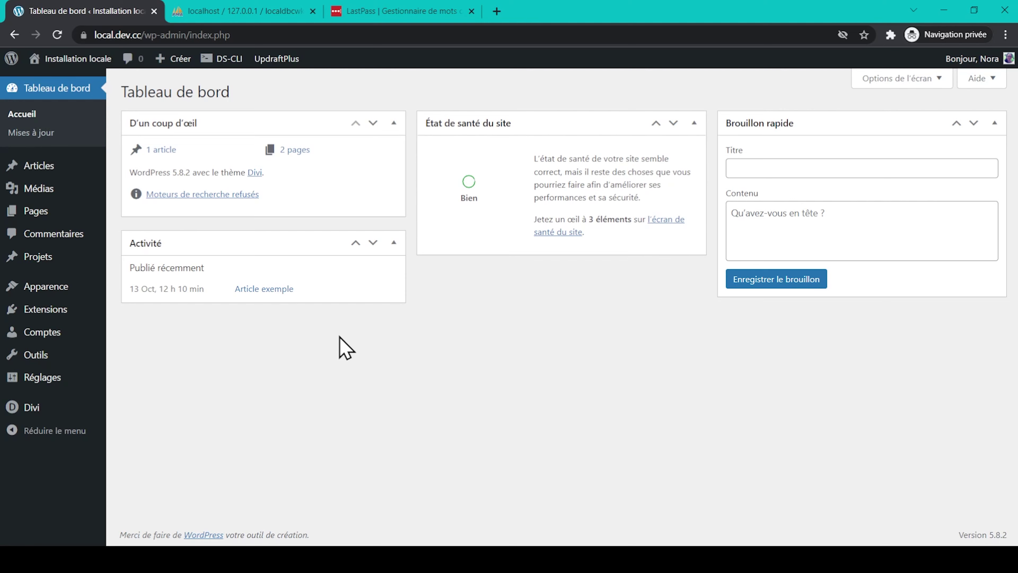
left_click(368, 11)
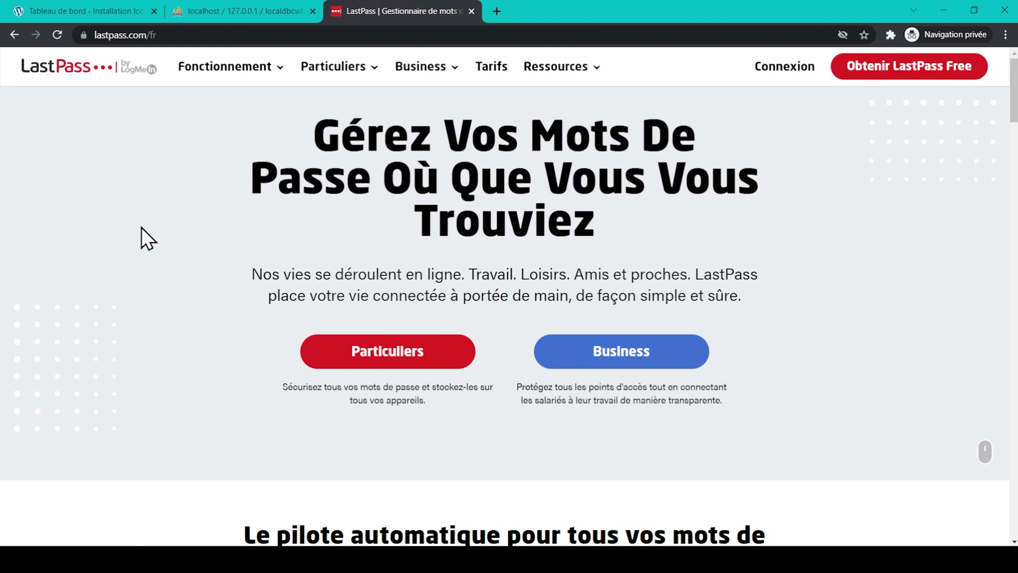